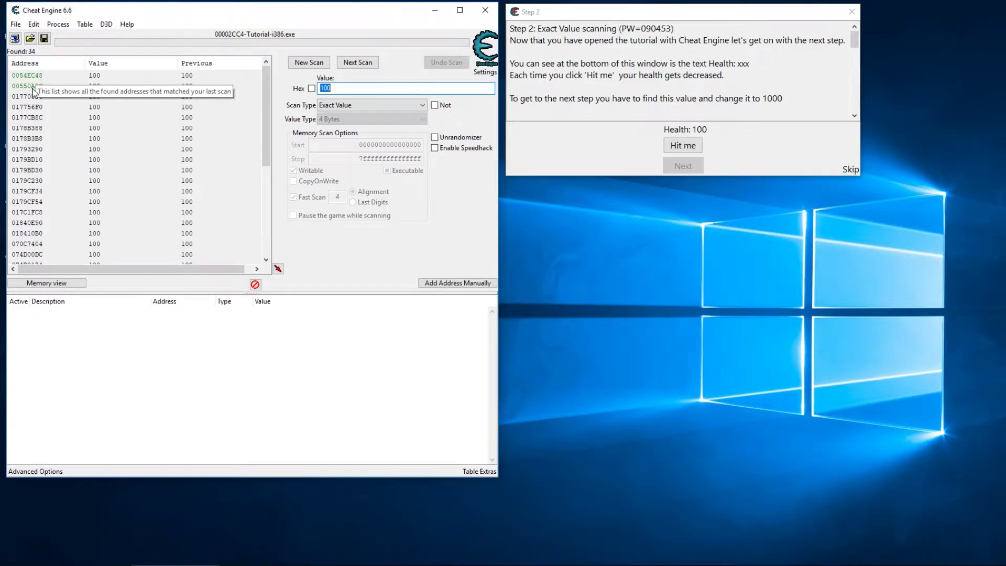
Step: Browse the 34 addresses found holding the value 100
mouse_move(267, 93)
mouse_down()
mouse_move(263, 203)
mouse_move(266, 88)
mouse_up()
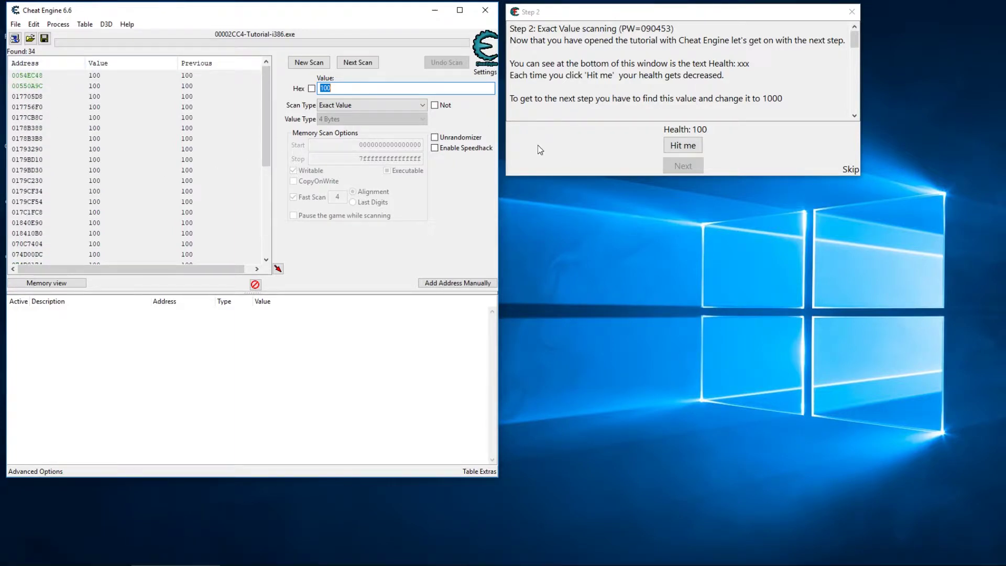
Step: Take a hit to drop health to 97, rescan for 97, and select the remaining address 017C1FC8
click(681, 145)
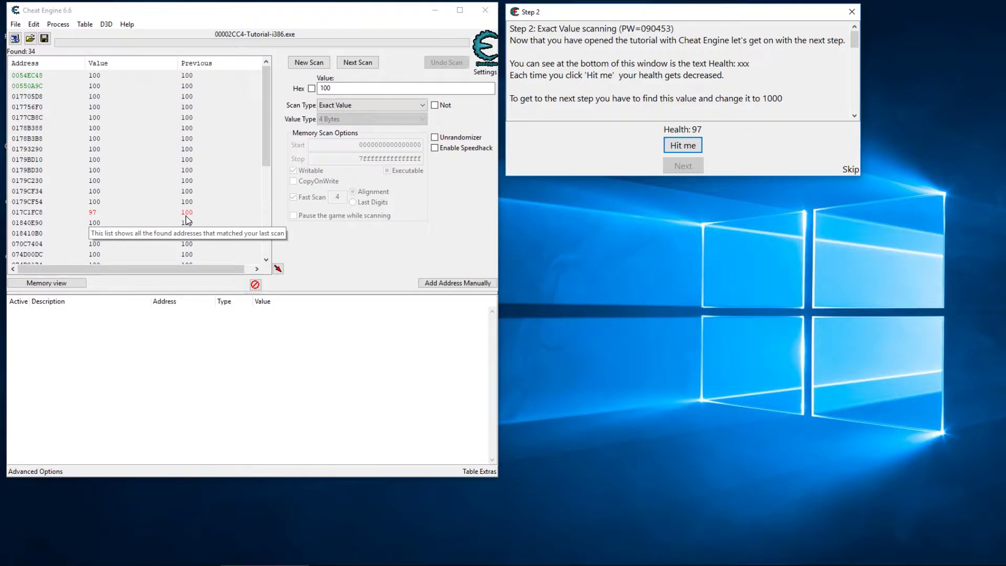
mouse_move(266, 150)
mouse_down()
mouse_move(267, 238)
mouse_move(277, 134)
mouse_move(276, 186)
mouse_move(276, 160)
mouse_up()
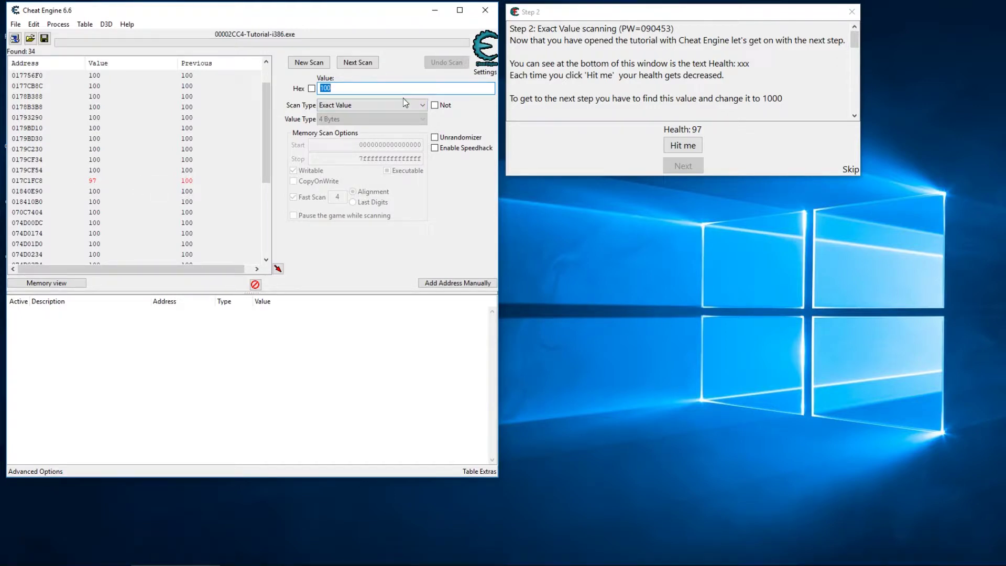
text(97)
key(Return)
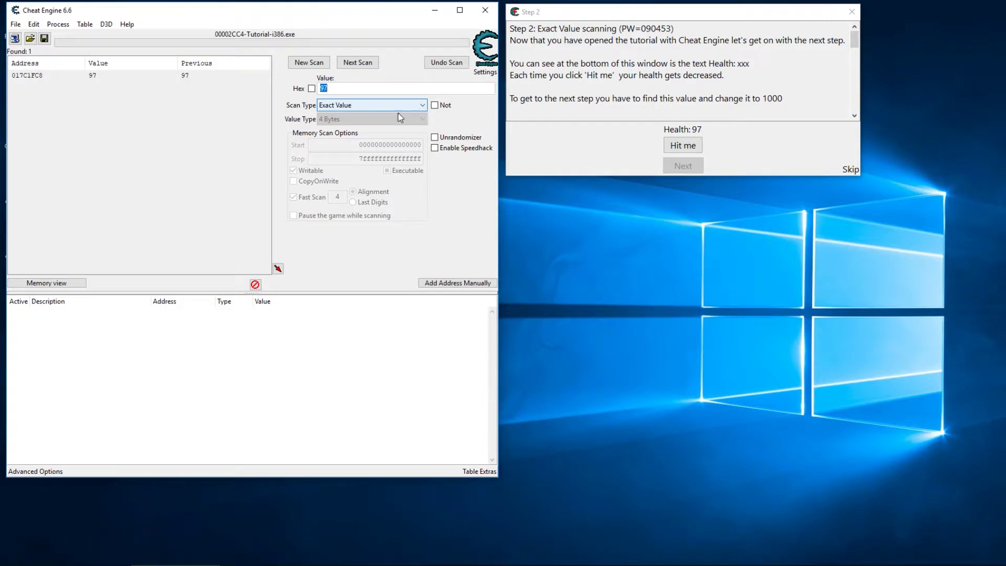
click(96, 77)
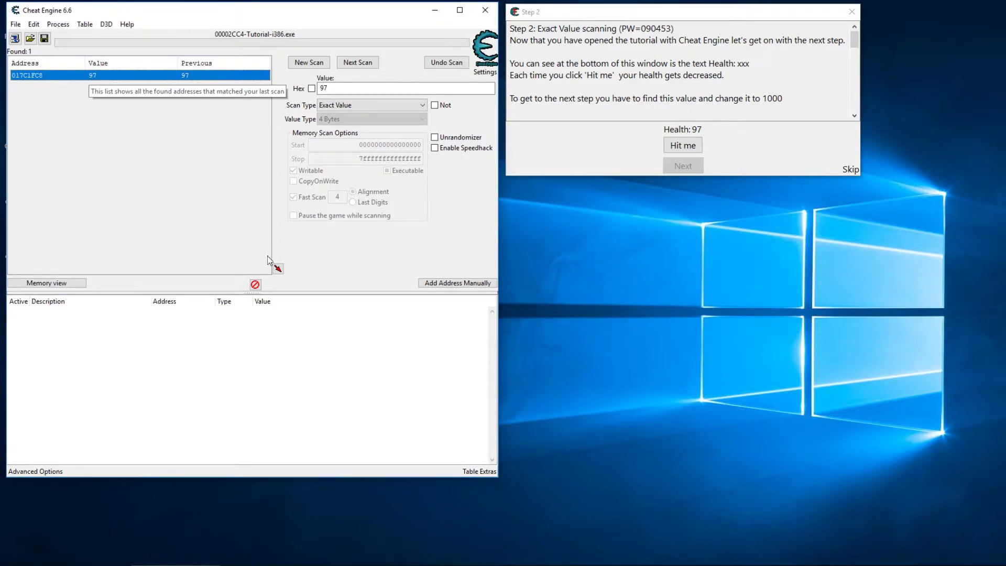
Step: Add address 017C1FC8 to the saved address list
click(278, 268)
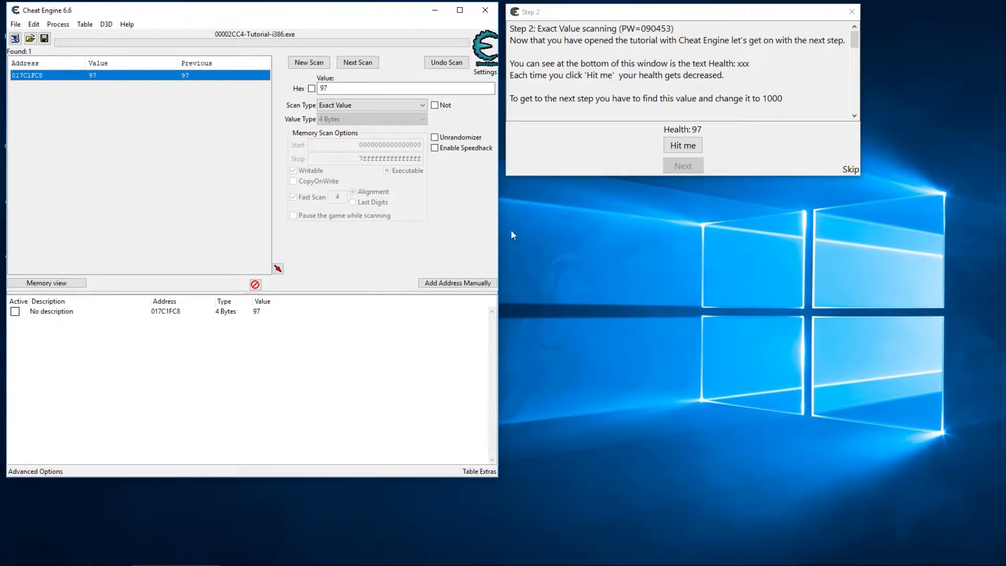
drag(525, 99, 806, 102)
click(802, 101)
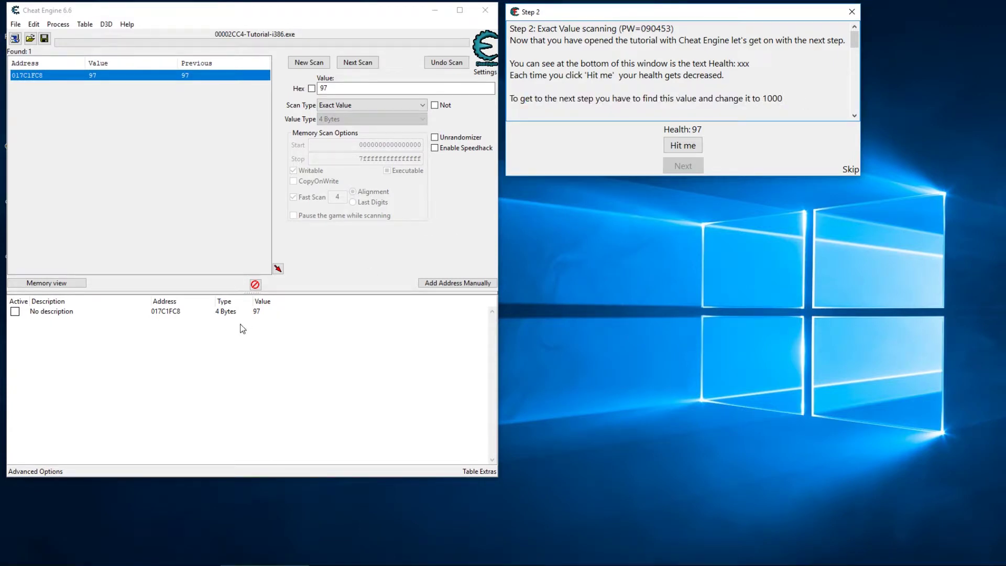
Step: Set the saved health value to 1000, take a hit, and advance the tutorial to Step 3
double_click(262, 313)
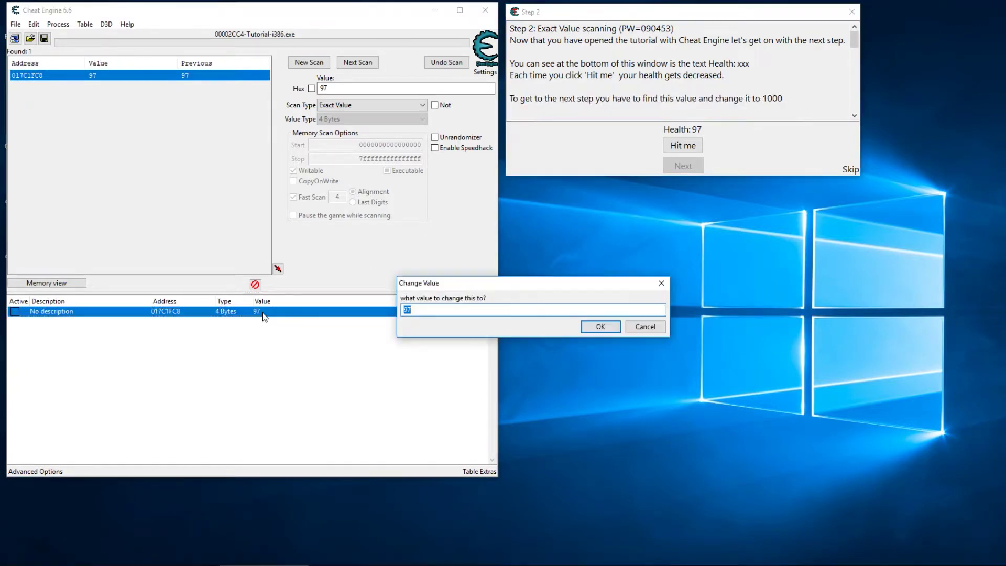
text(1000)
key(Return)
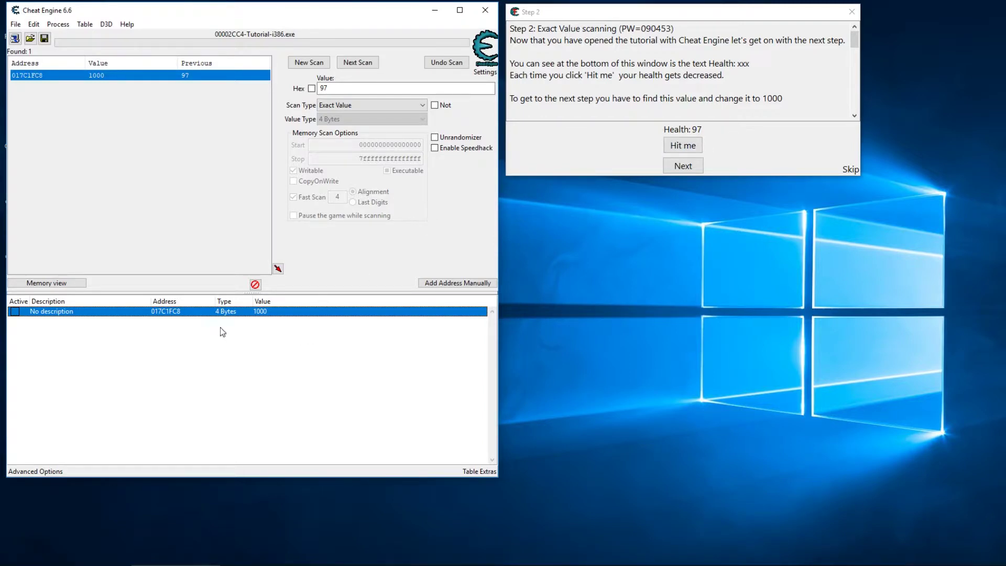
click(682, 147)
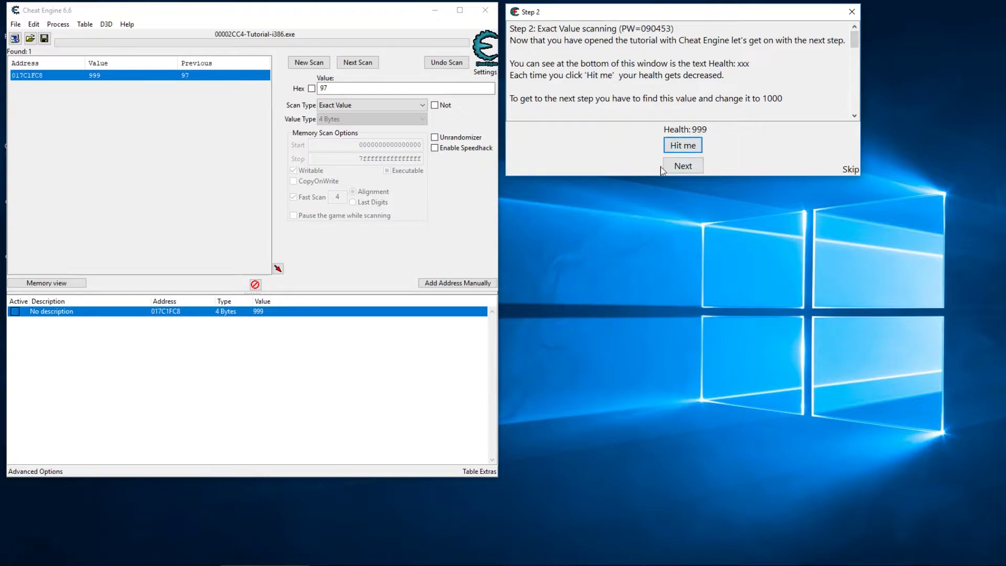
click(684, 166)
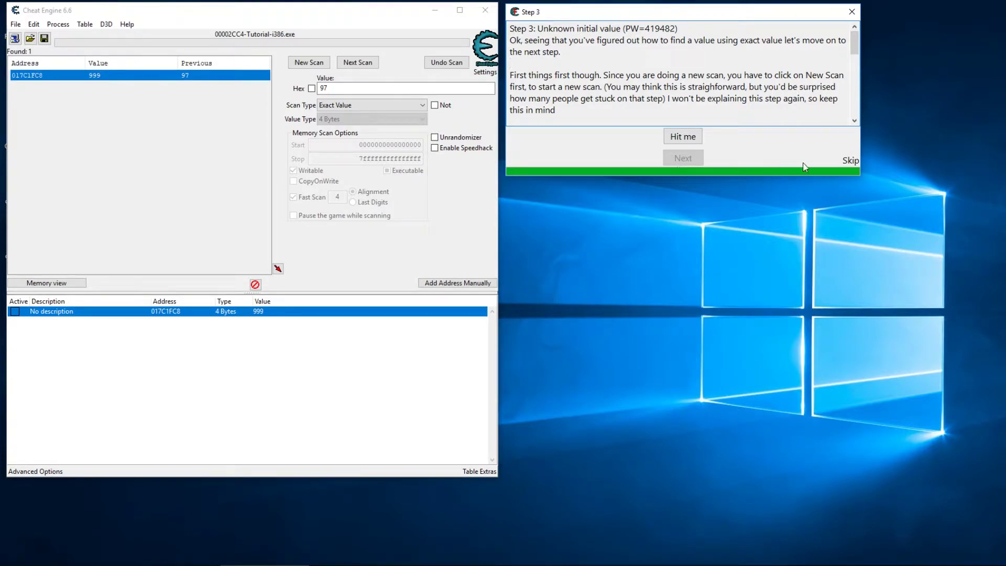
Step: Read Step 3's hint that health is between 0 and 500, then clear old results with New Scan
click(676, 138)
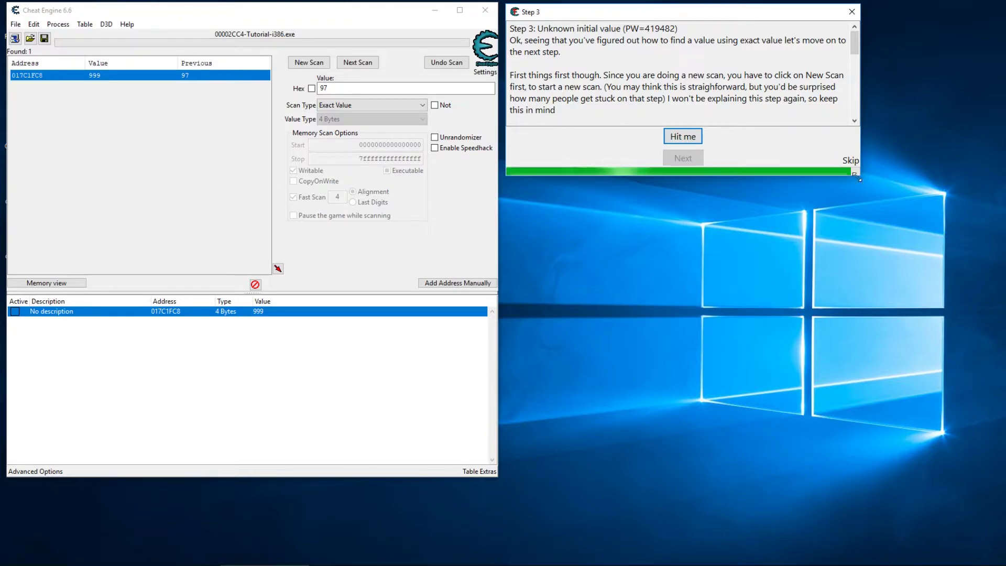
click(729, 100)
scroll(729, 100, down, 3)
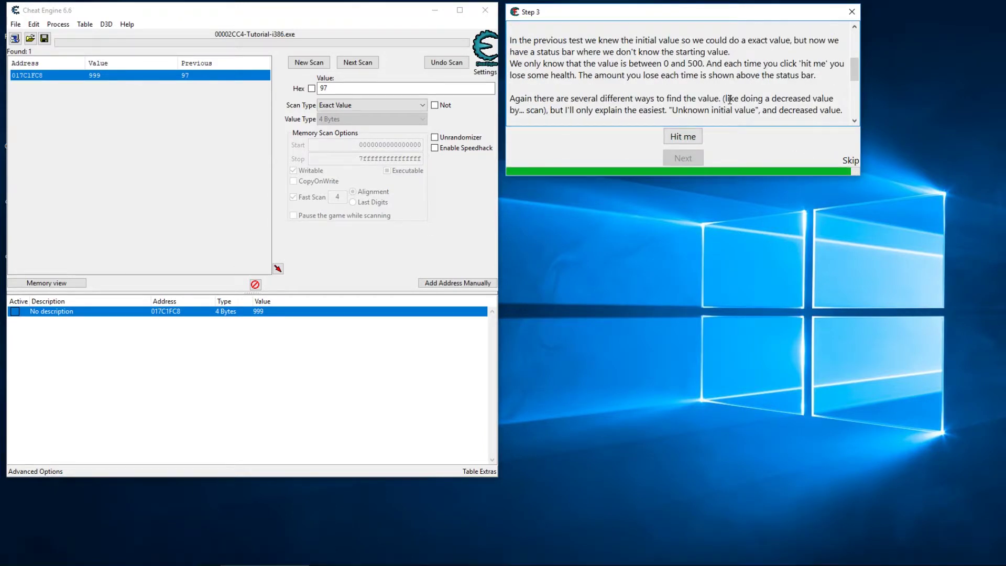
drag(553, 65, 718, 63)
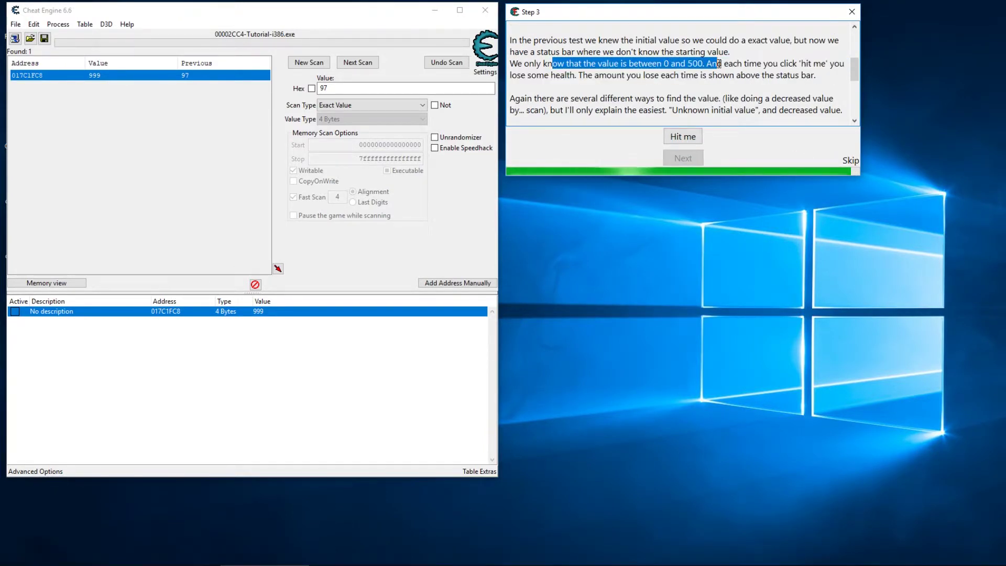
click(693, 63)
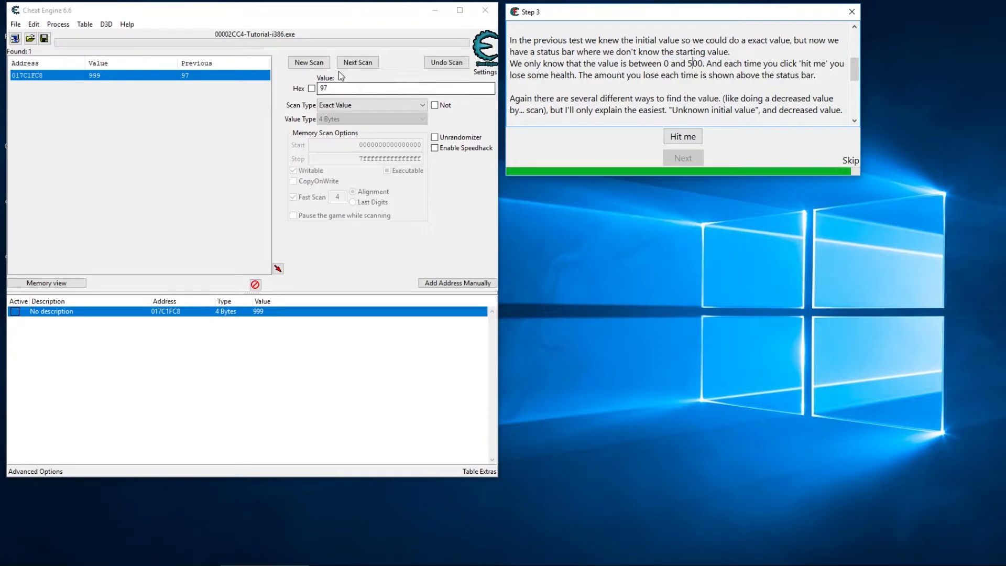
click(308, 63)
click(325, 105)
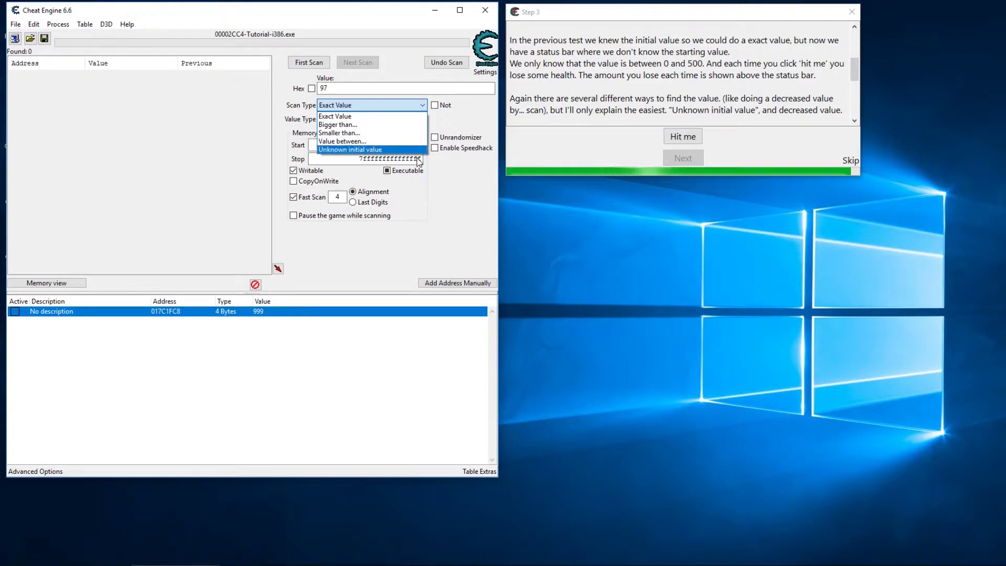
Step: Run an Unknown initial value first scan, take a hit, then rescan for Decreased value
click(345, 150)
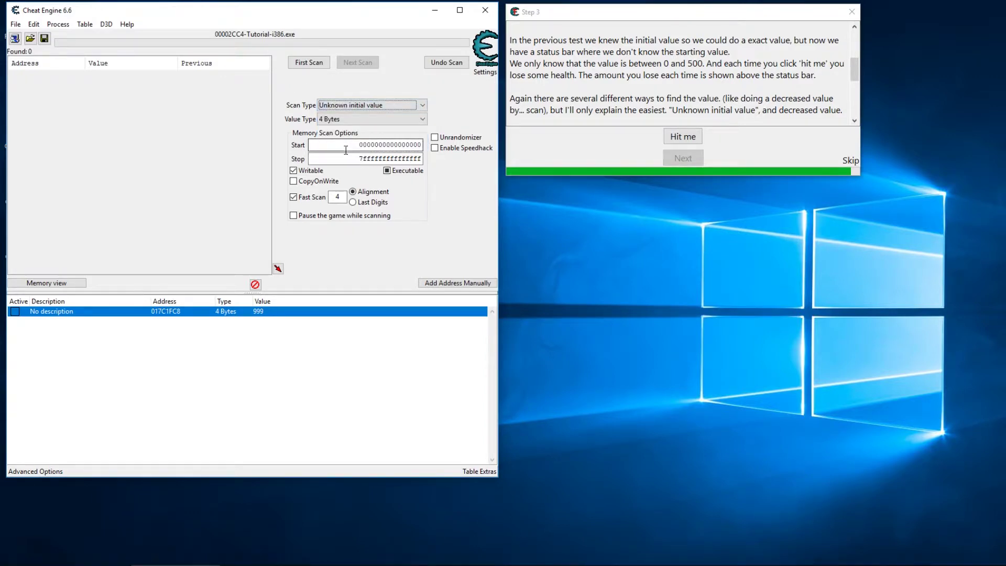
click(299, 67)
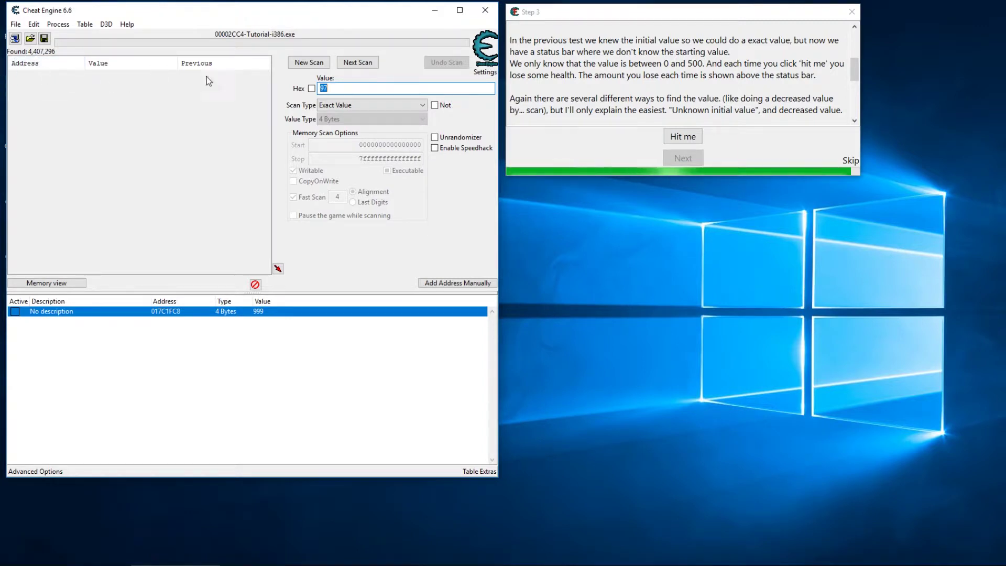
click(675, 136)
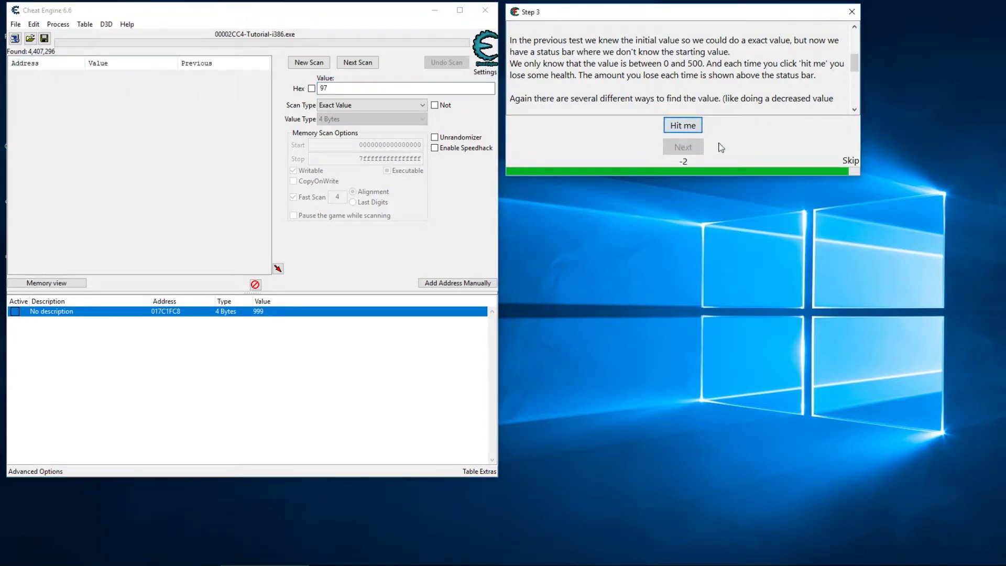
click(375, 105)
click(343, 166)
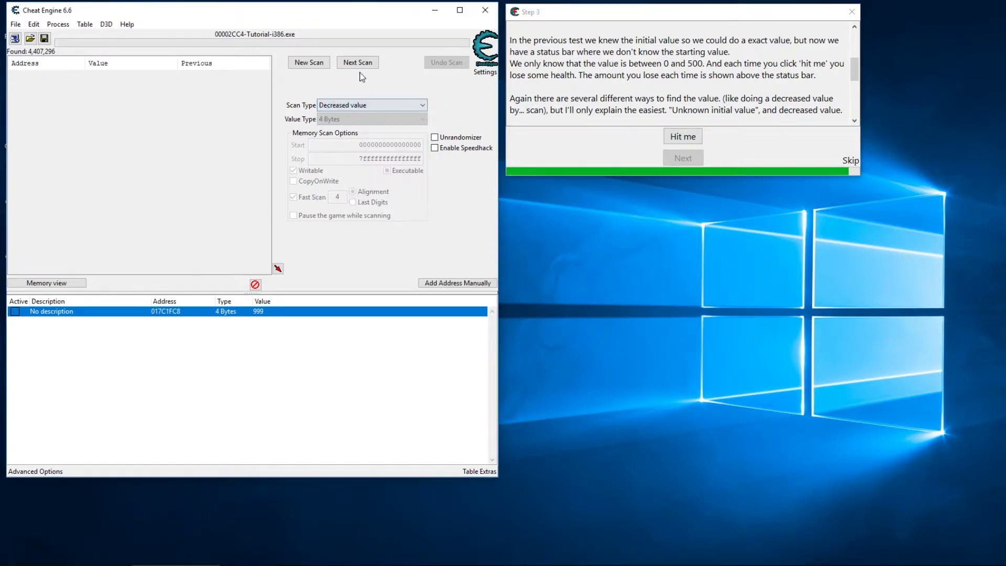
click(360, 63)
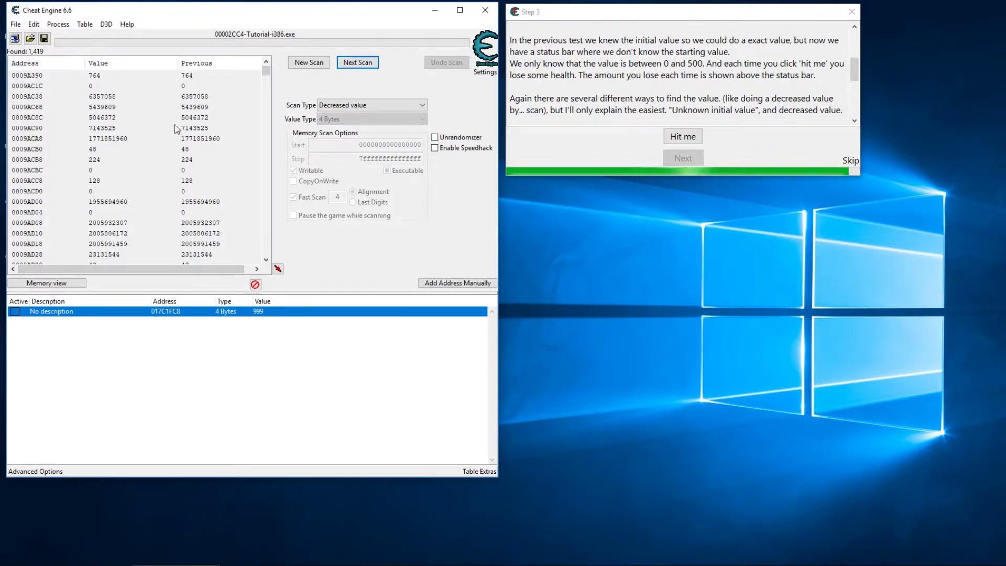
Step: After a 4-point hit, scan for values decreased by 4 and select 017C41EC at 273
click(679, 138)
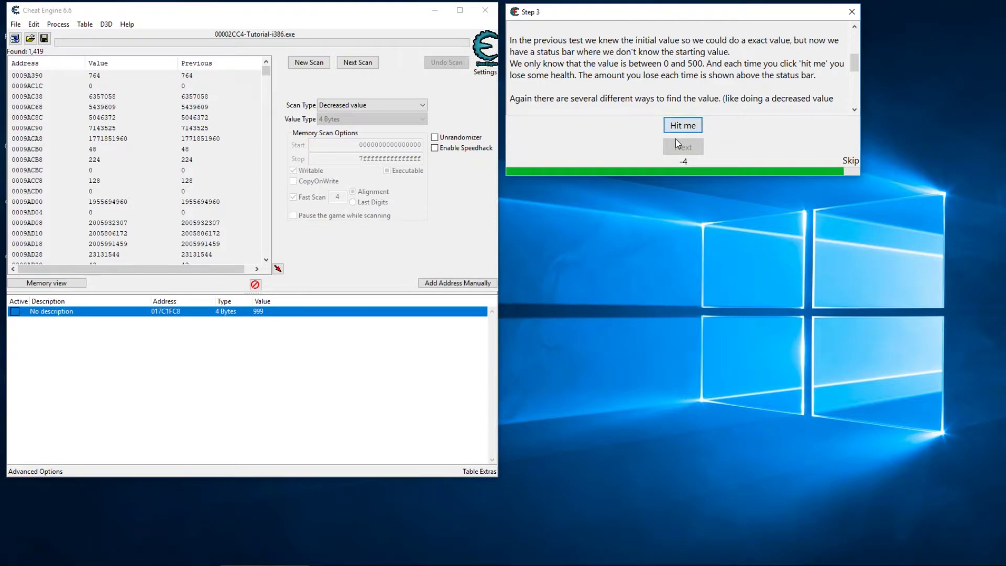
click(344, 107)
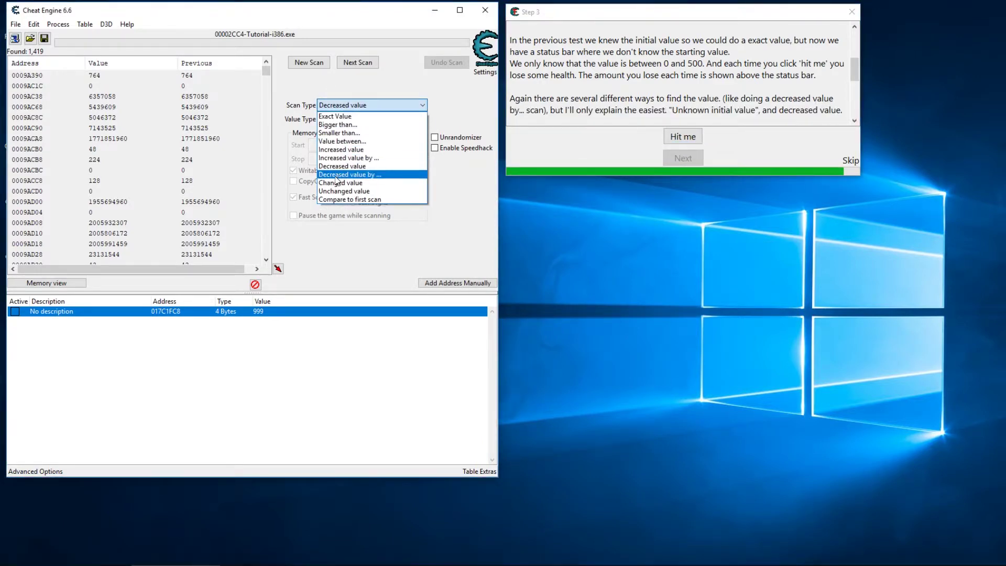
click(331, 176)
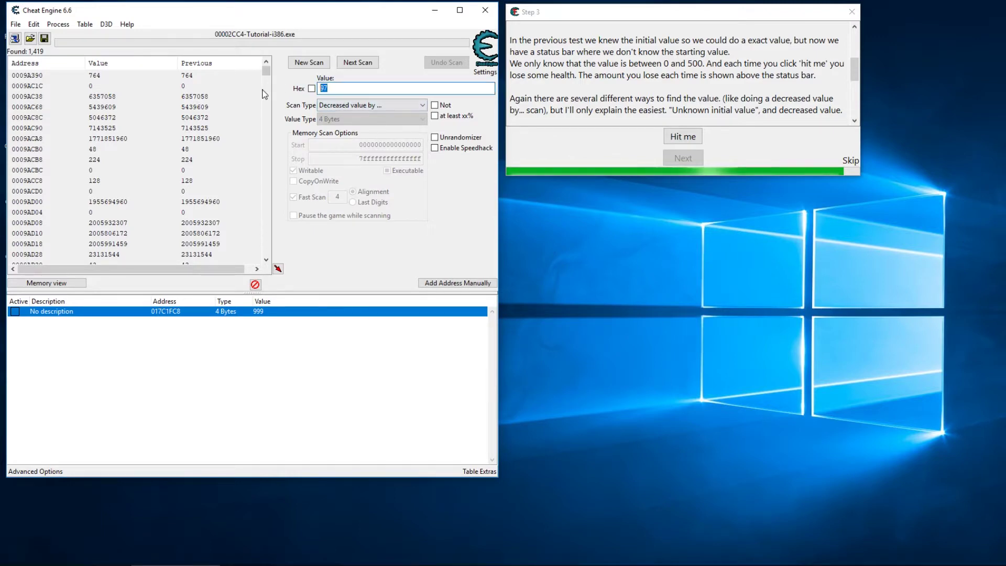
text(4)
key(Return)
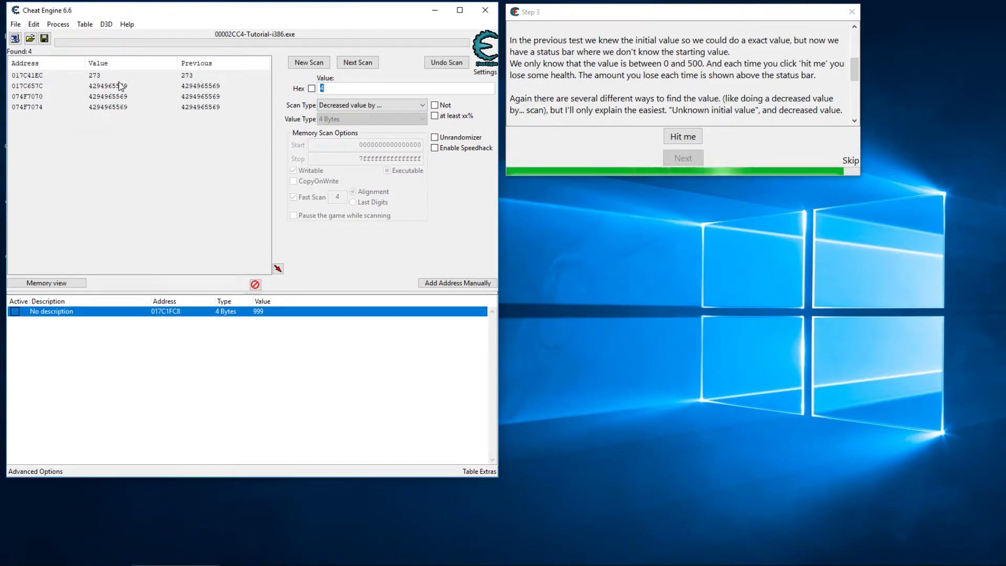
scroll(577, 94, down, 2)
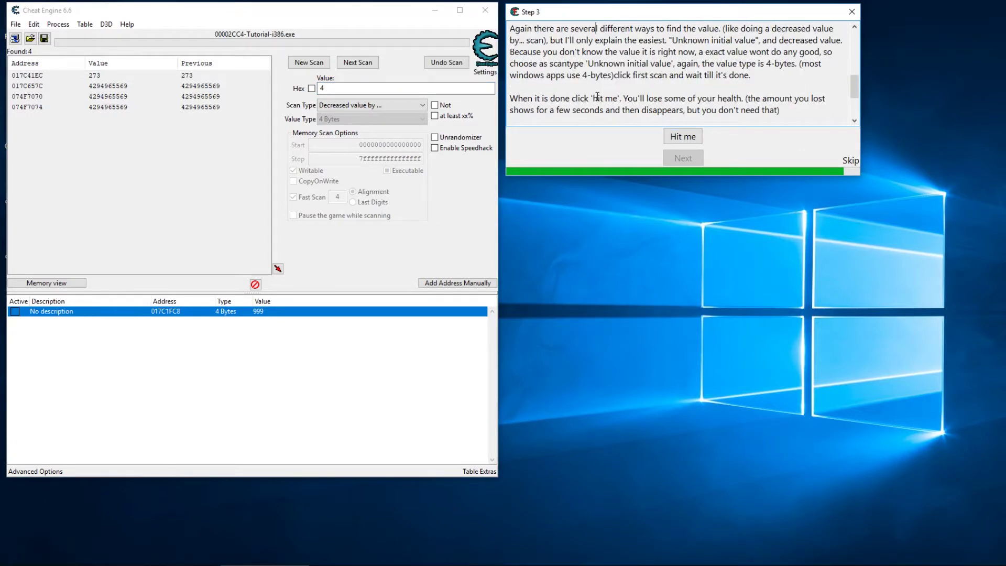
scroll(597, 97, up, 2)
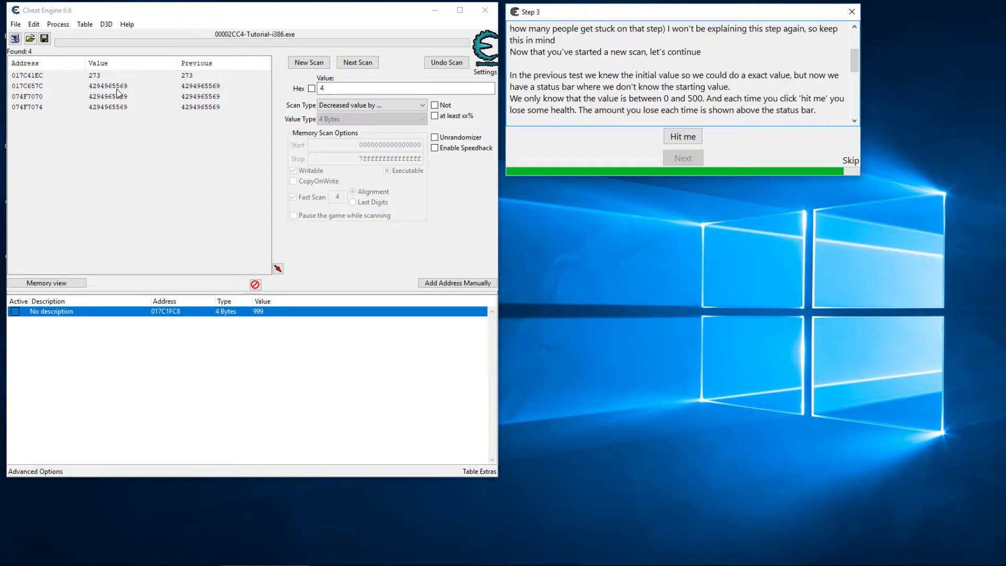
click(96, 76)
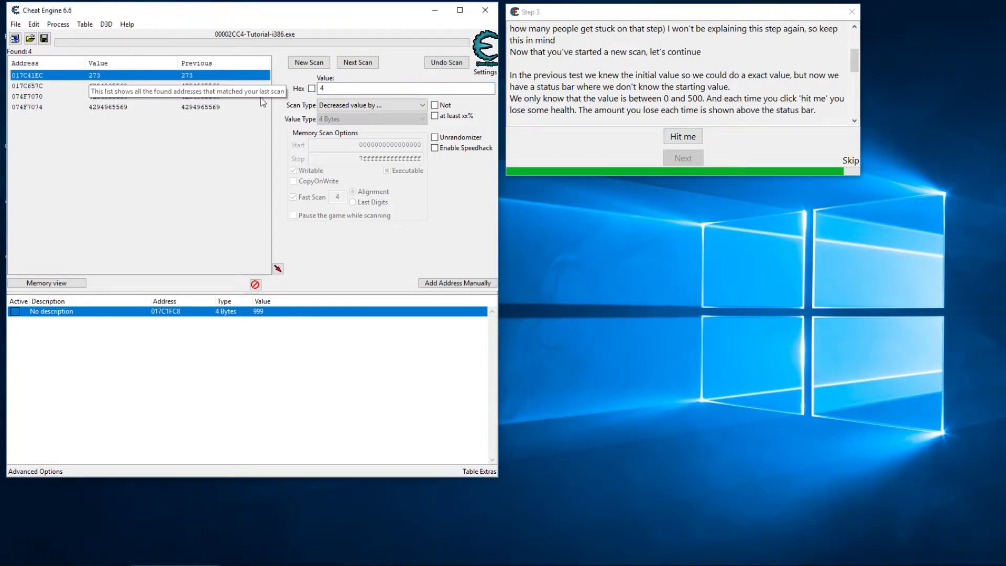
click(683, 136)
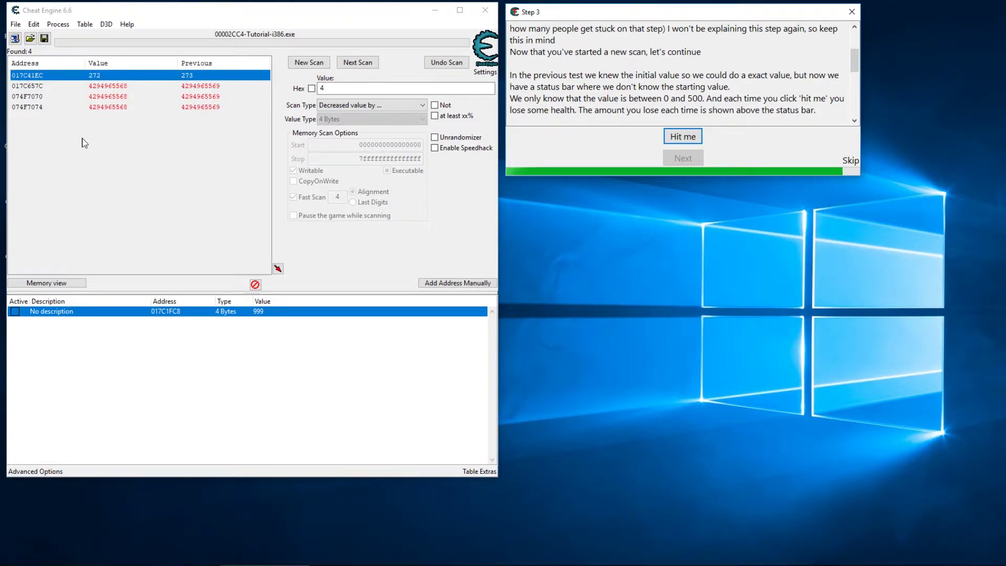
Step: Add result 017C41EC to the address list
click(94, 79)
double_click(94, 79)
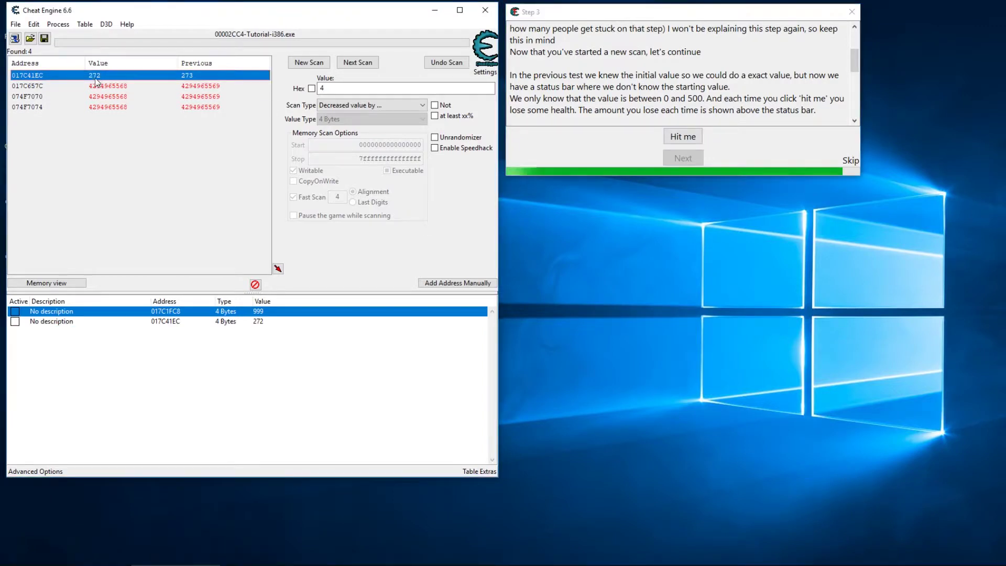
click(620, 89)
scroll(620, 90, down, 5)
scroll(620, 89, down, 1)
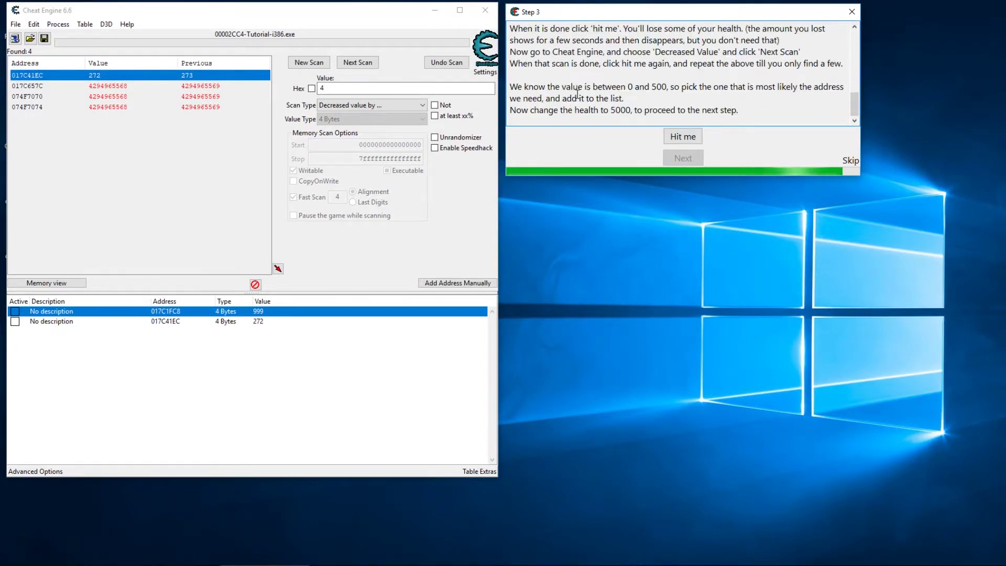
drag(540, 110, 675, 110)
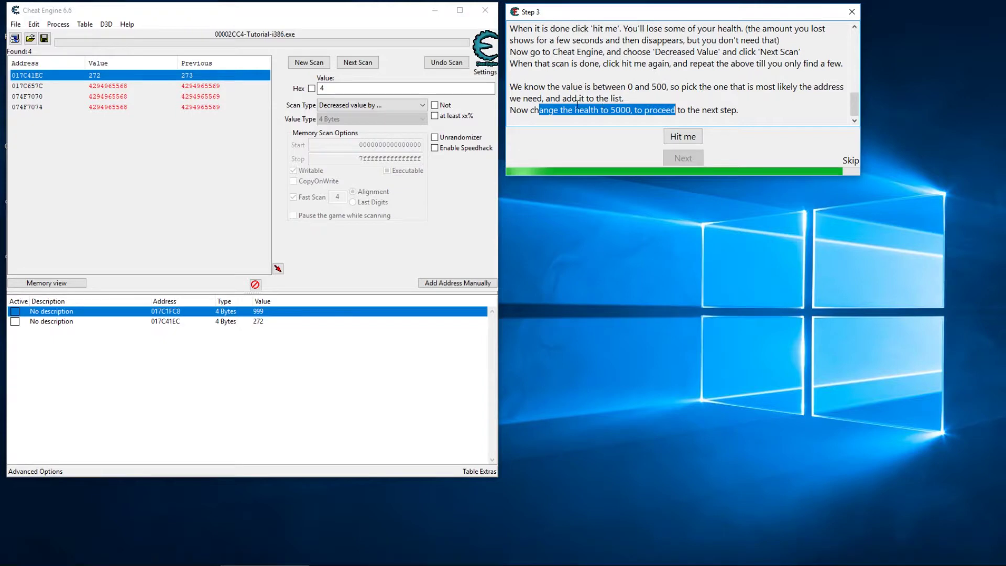
Step: Set 017C41EC's value to 5000 and advance the tutorial to Step 4
double_click(258, 322)
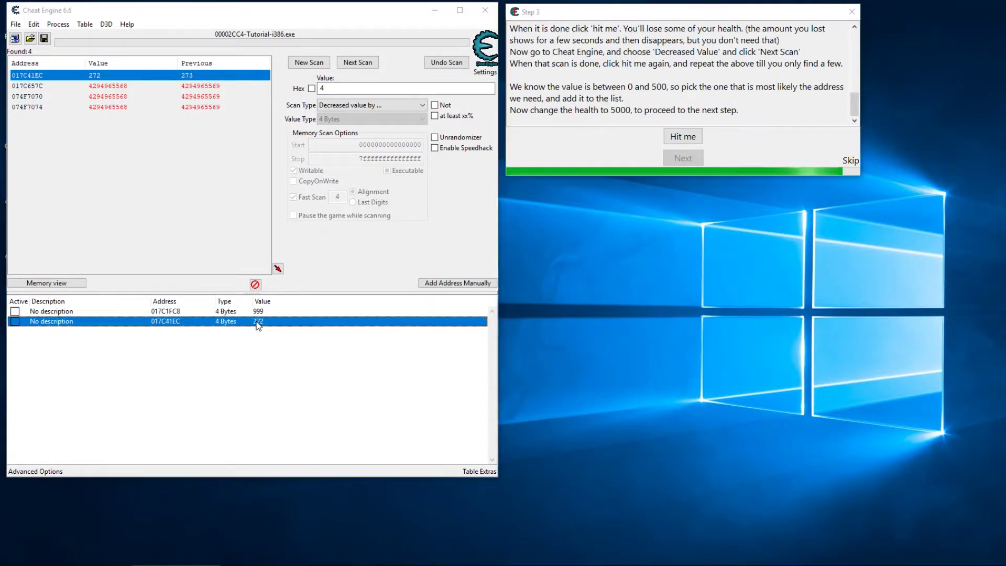
text(5000)
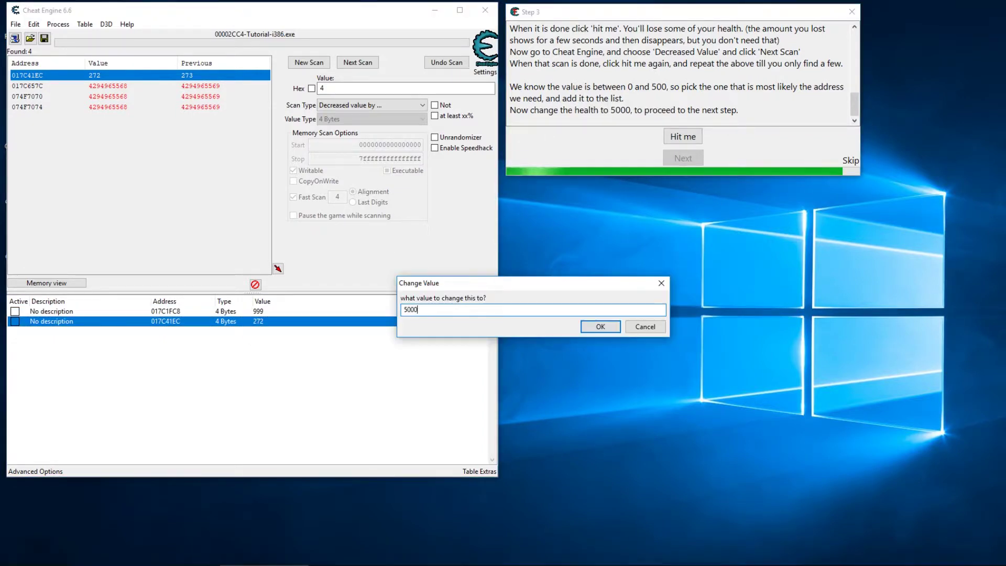
key(Return)
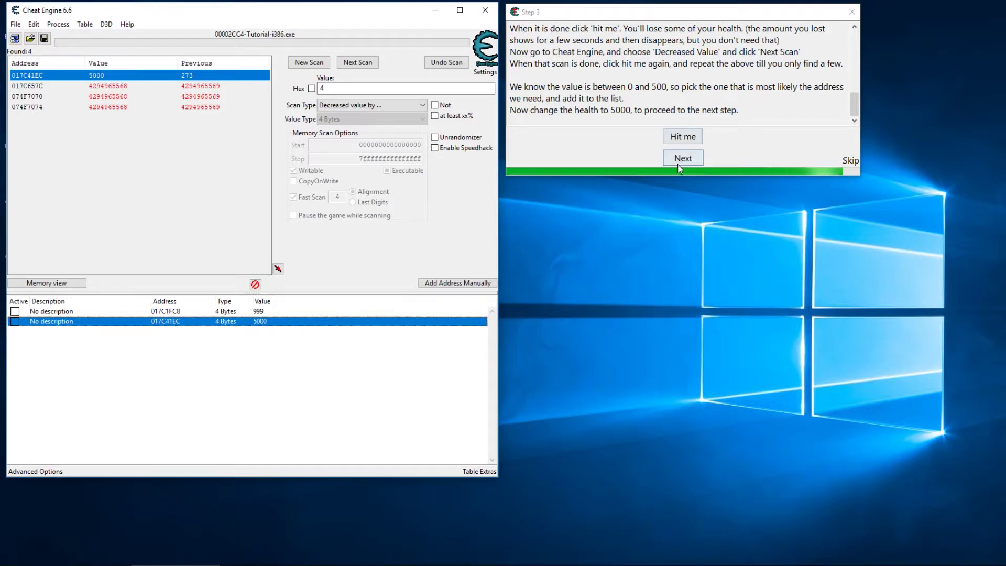
click(685, 158)
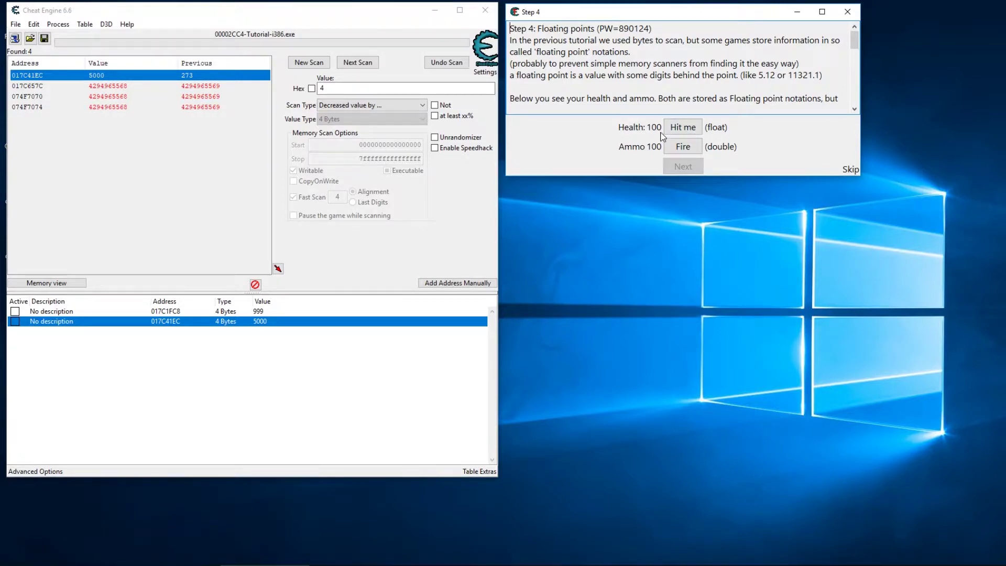
Step: Take a hit, run a new Float scan for 95.86, and add result 017C567C to the list
click(677, 131)
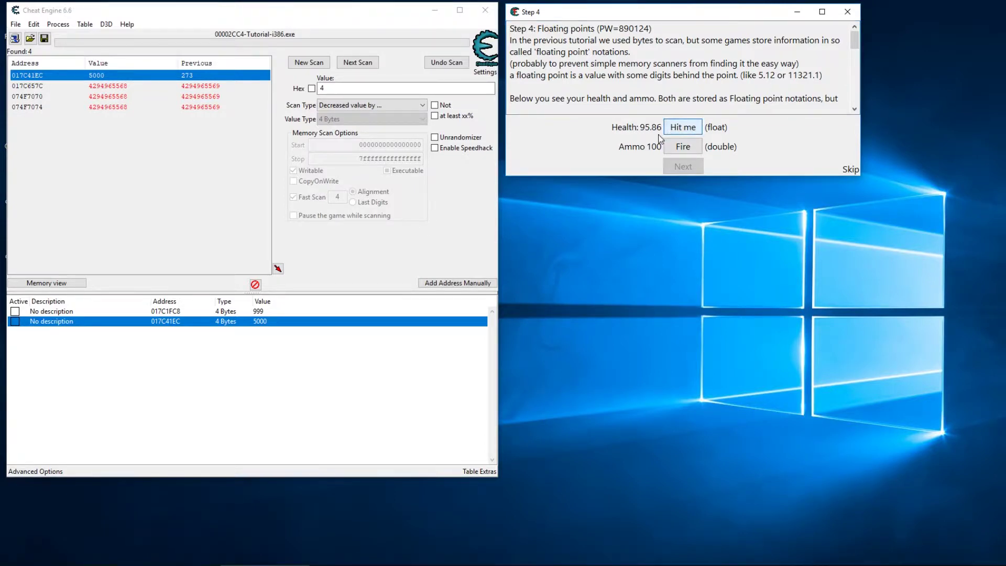
click(302, 63)
click(332, 120)
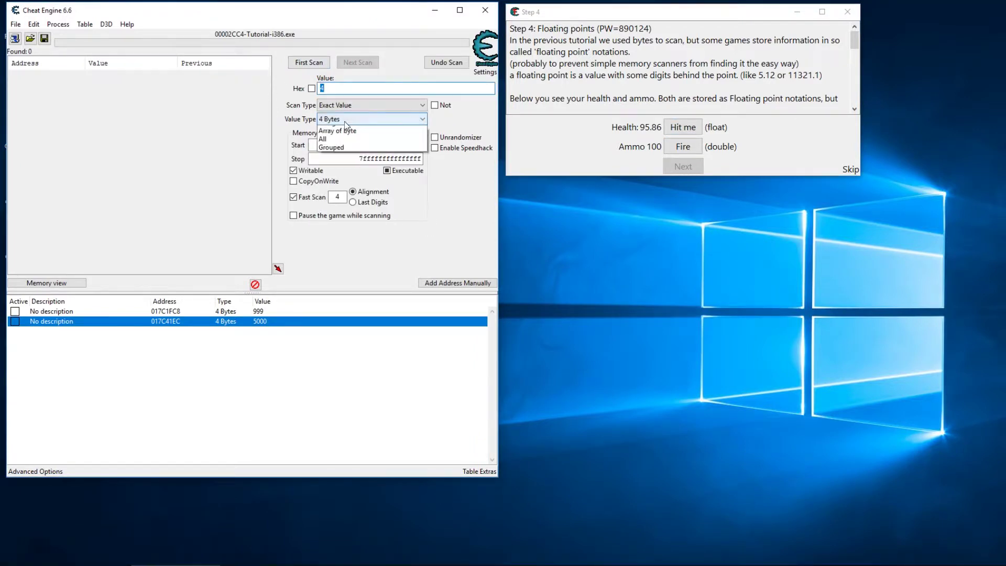
click(326, 171)
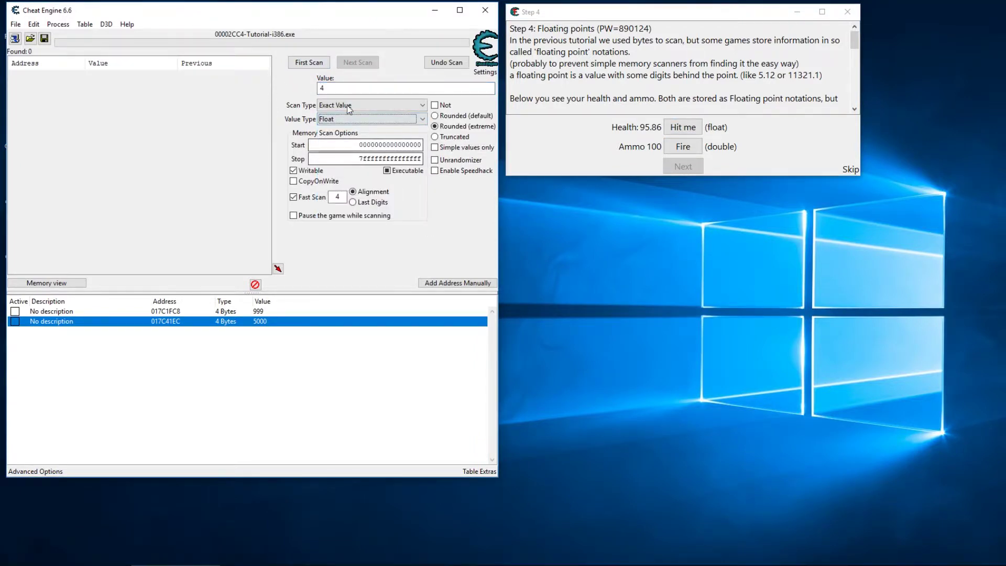
text(95.86)
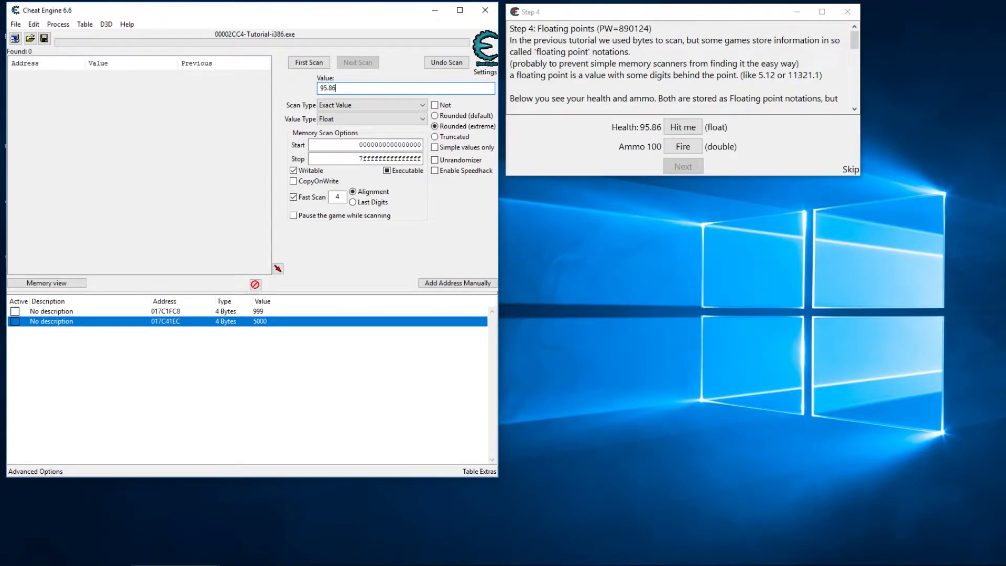
key(Return)
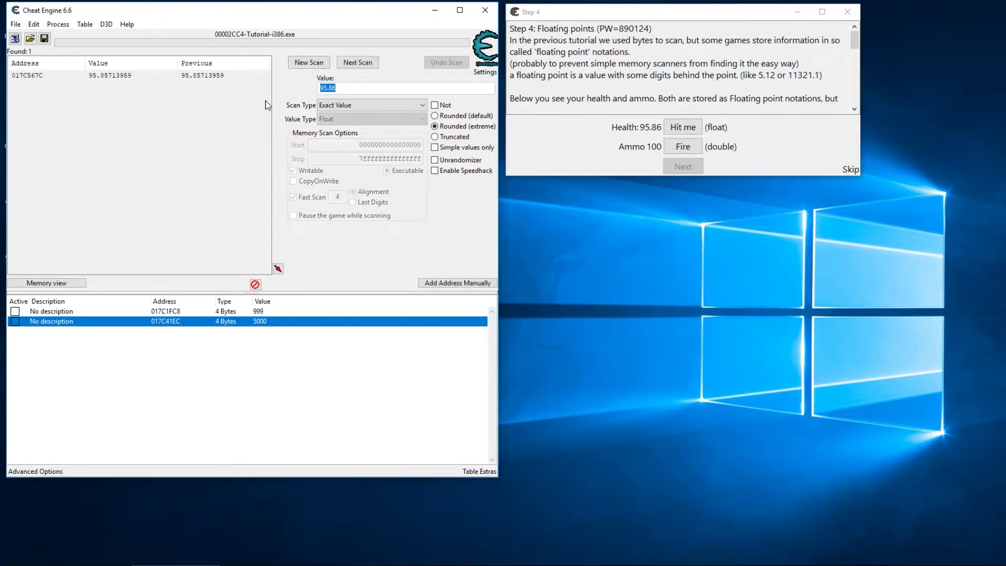
double_click(96, 77)
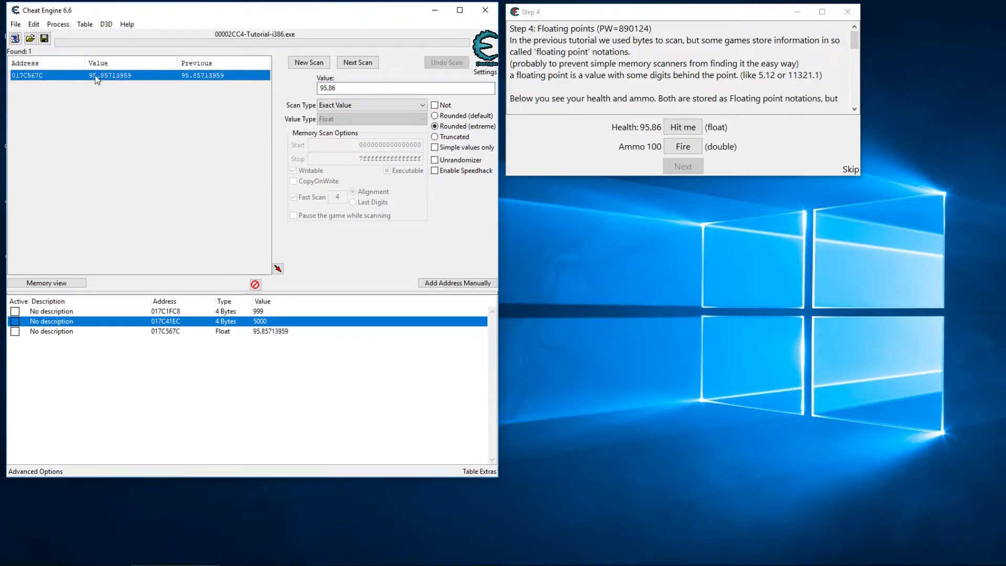
Step: Set the float health entry 017C567C to 5000
click(595, 103)
scroll(595, 103, down, 3)
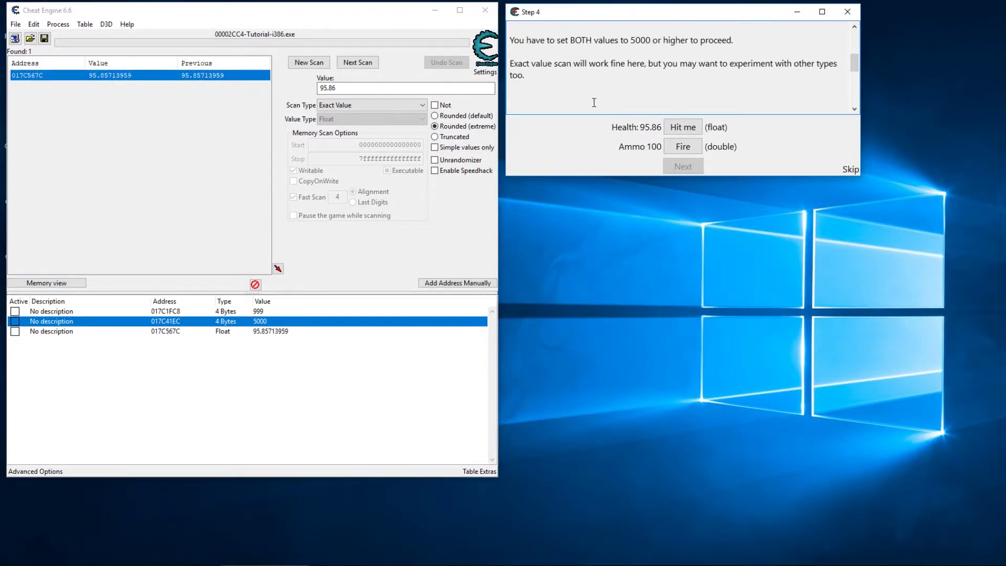
scroll(594, 102, up, 1)
drag(513, 77, 727, 83)
click(627, 76)
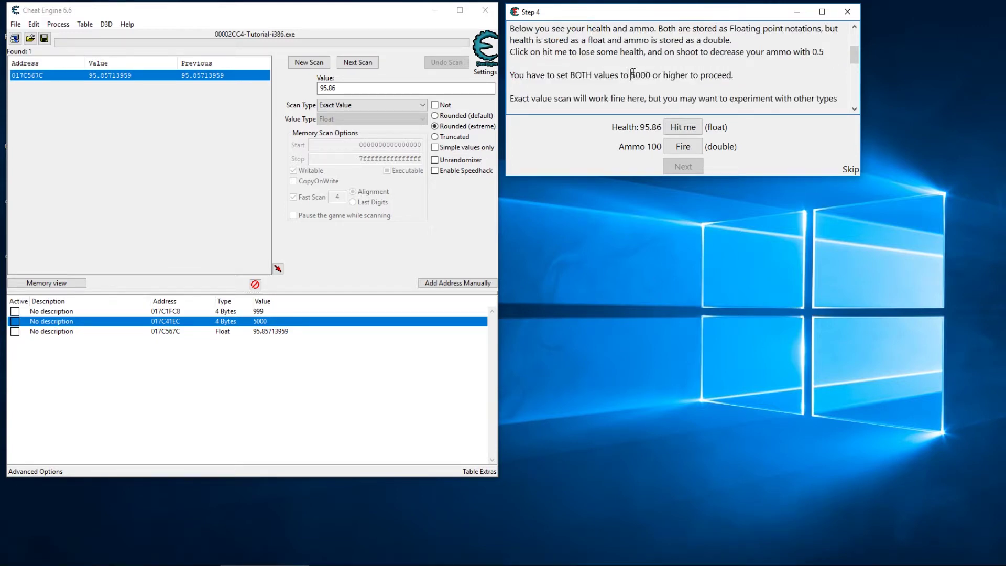
double_click(624, 76)
double_click(273, 332)
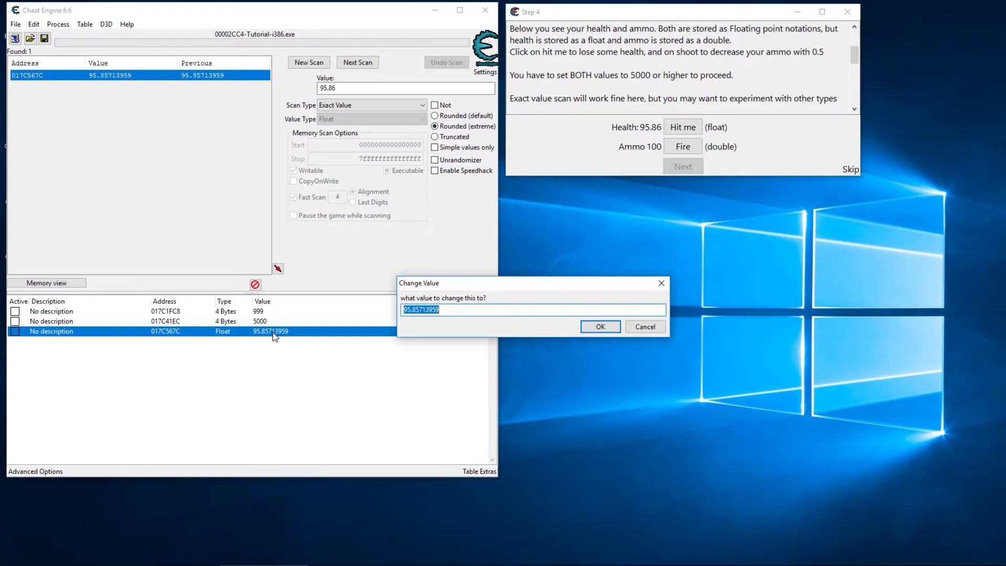
text(5000)
key(Return)
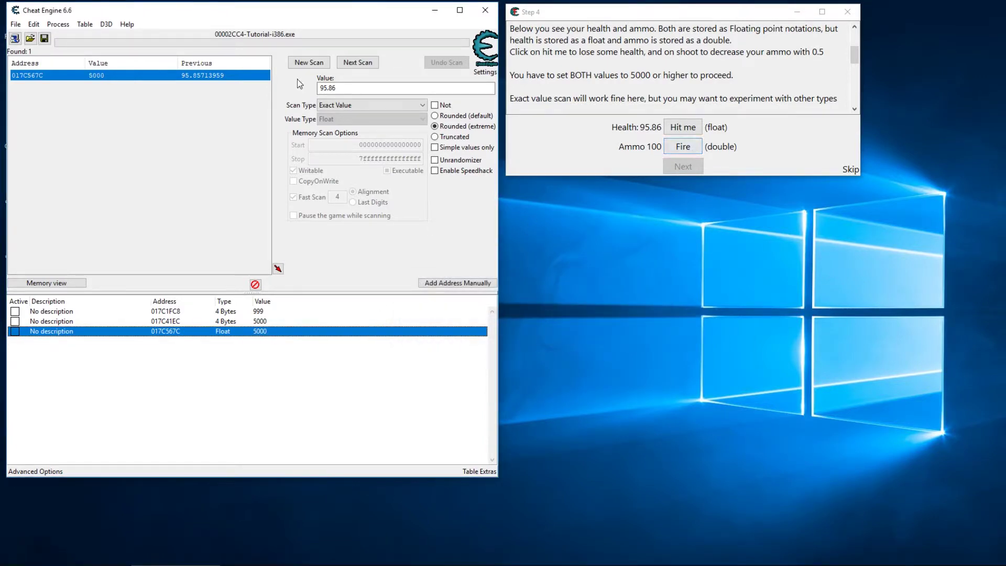
Step: Run a new Double scan for ammo value 100 and add result 017C5680 to the list
click(309, 63)
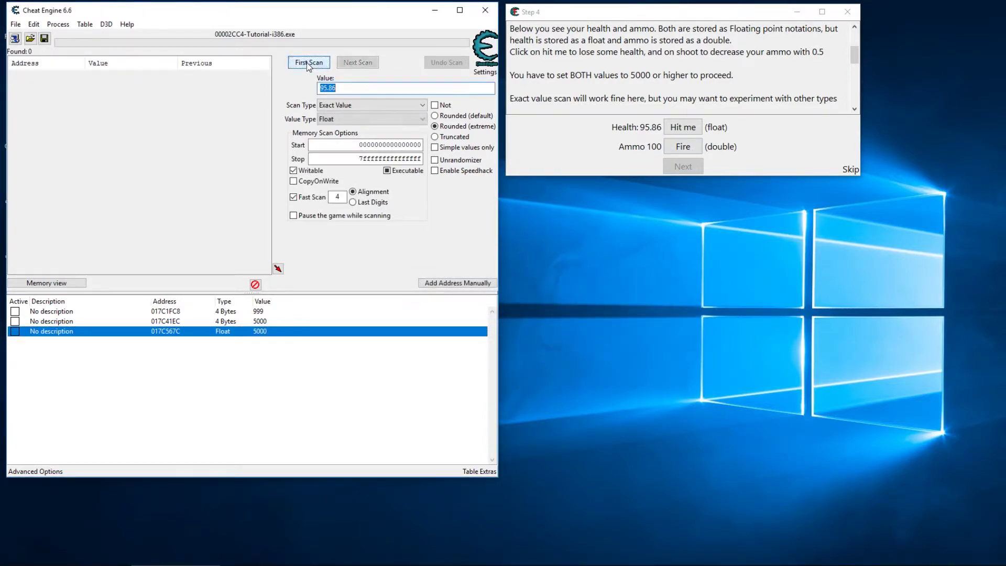
click(338, 119)
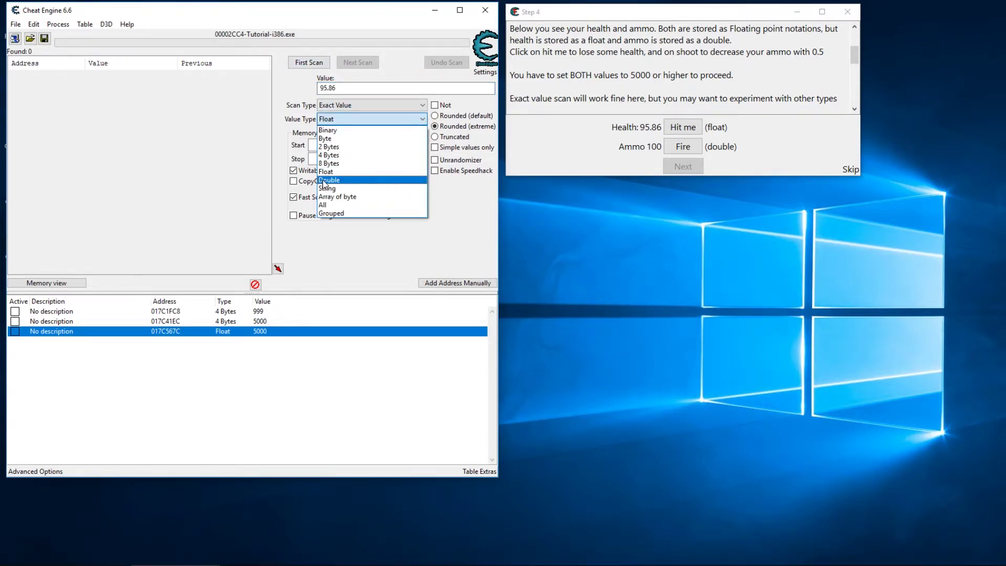
click(321, 180)
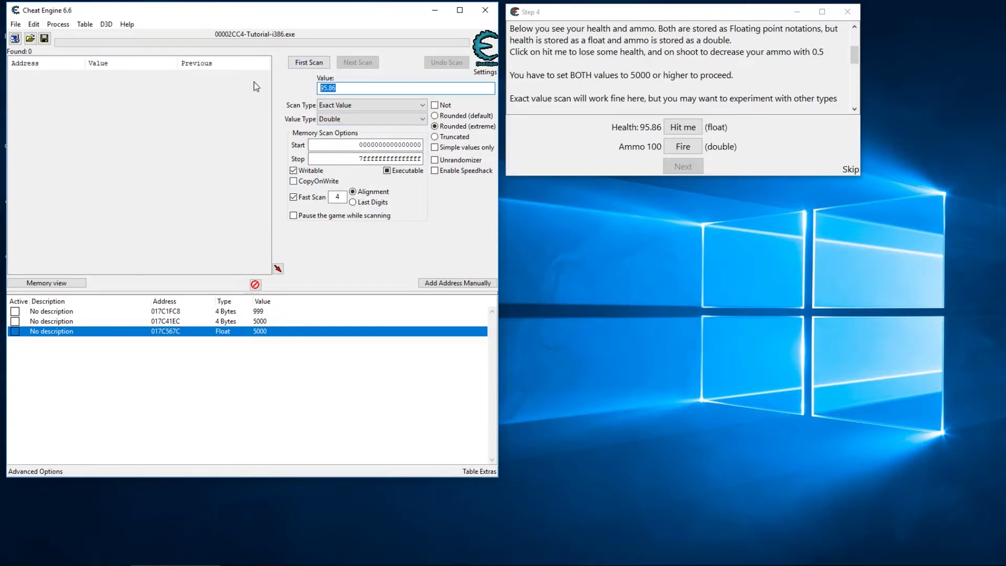
text(100)
key(Return)
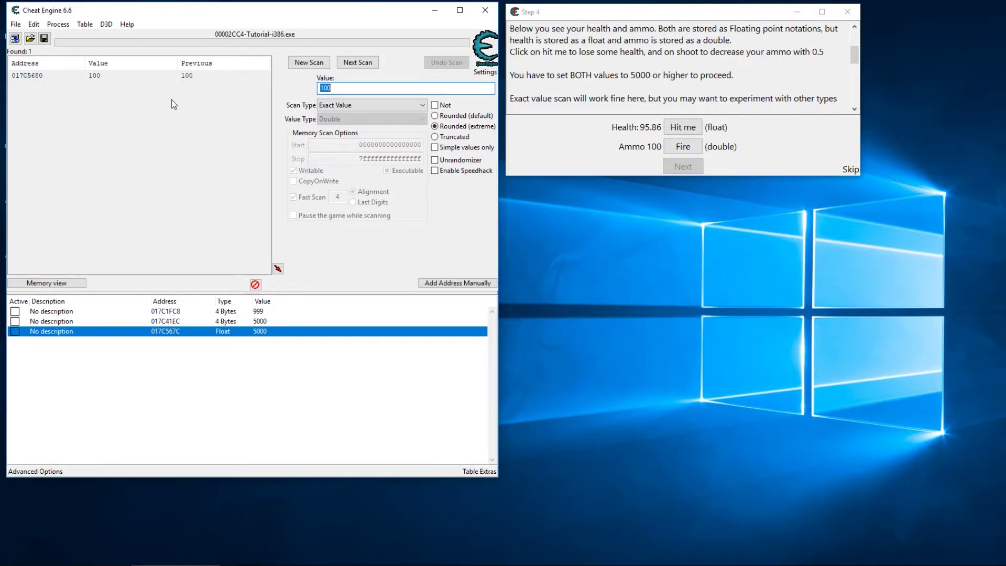
double_click(94, 76)
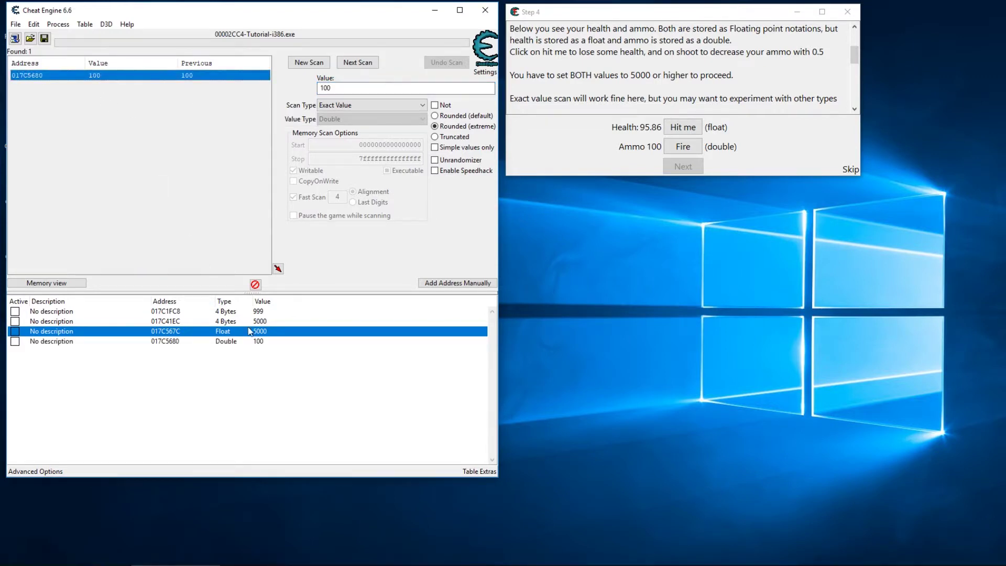
Step: Set the double ammo entry 017C5680 to 5000
double_click(262, 342)
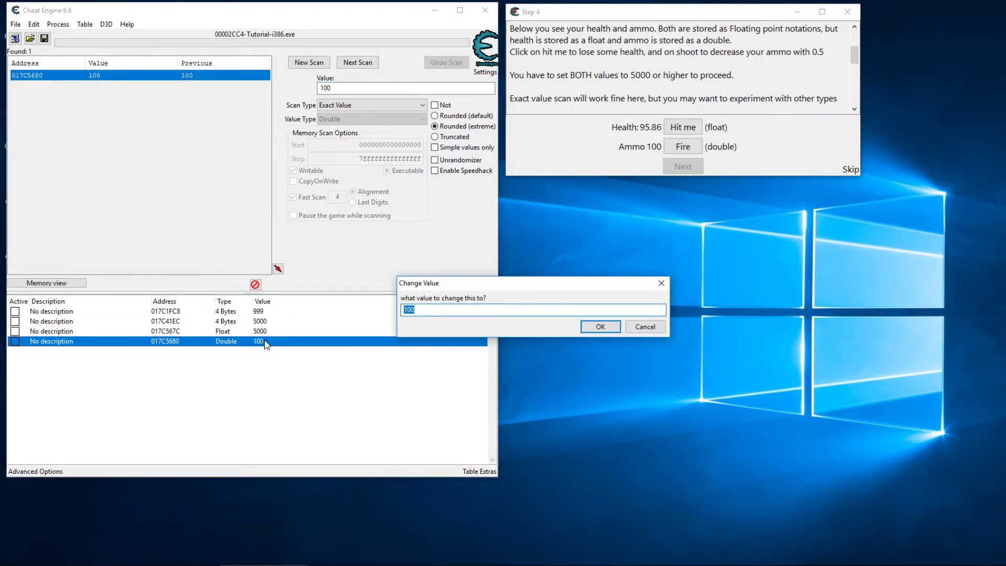
text(5000)
key(Return)
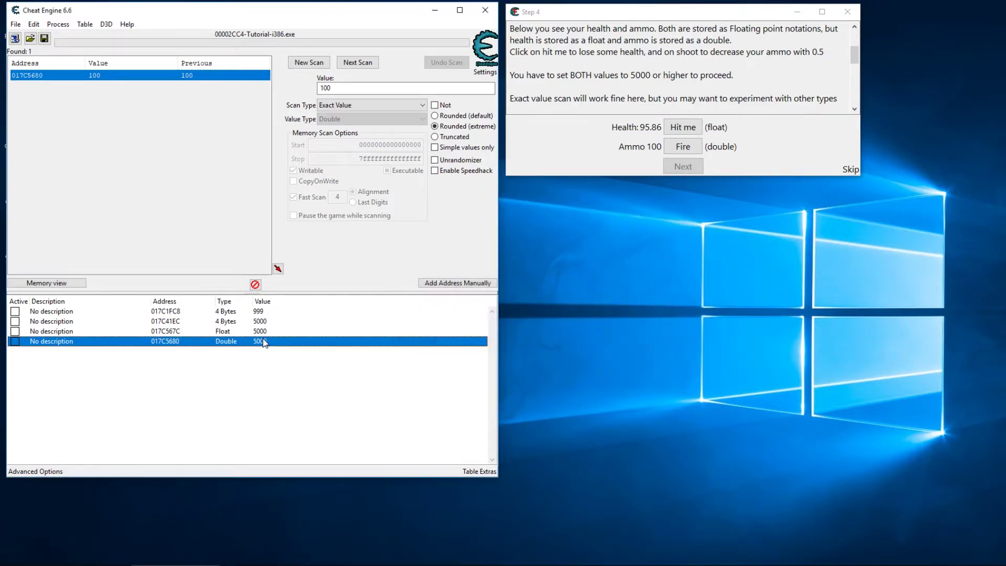